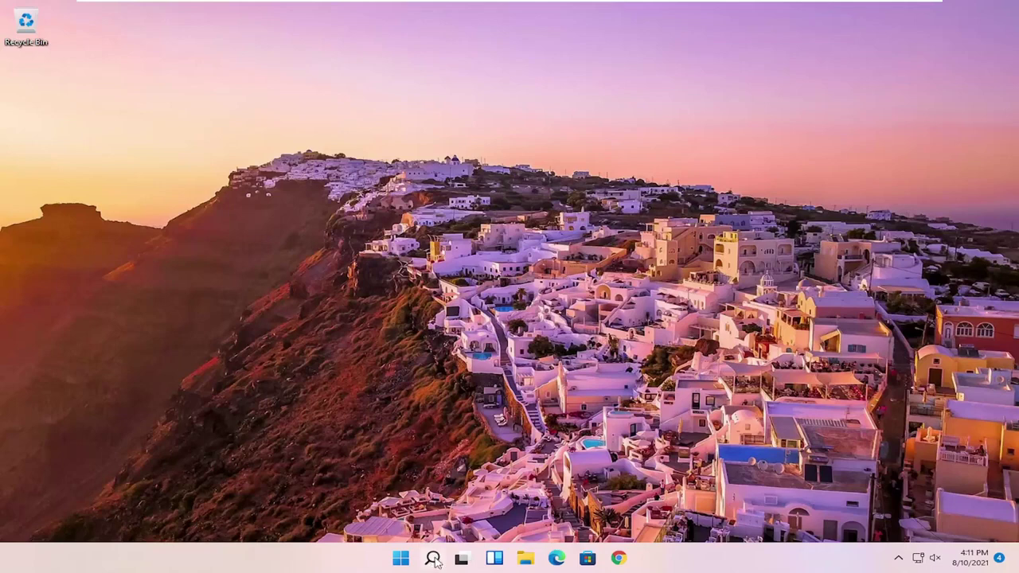
Search for "voice recorder" and open the Voice Recorder app
left_click(433, 559)
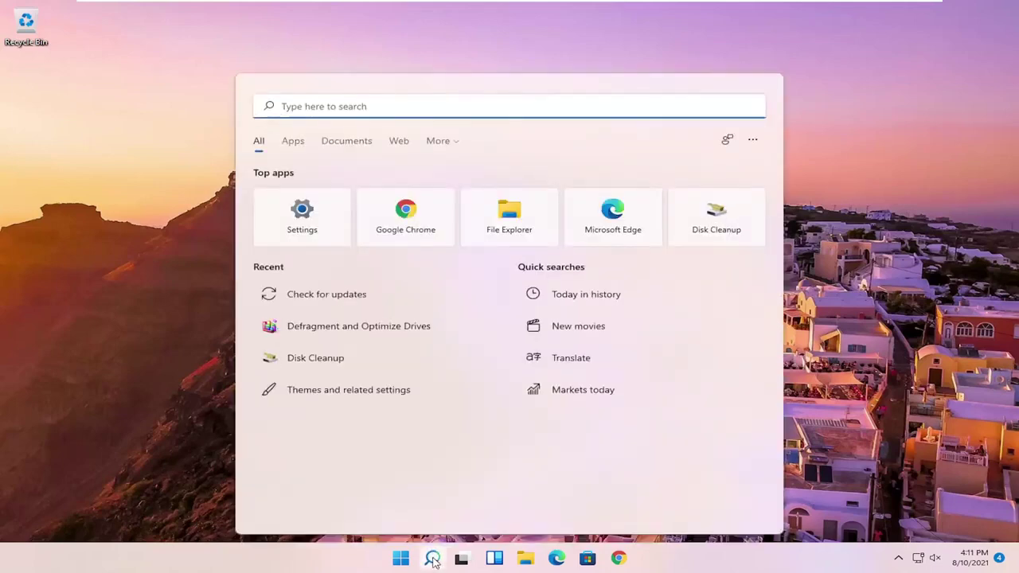
type("voice ")
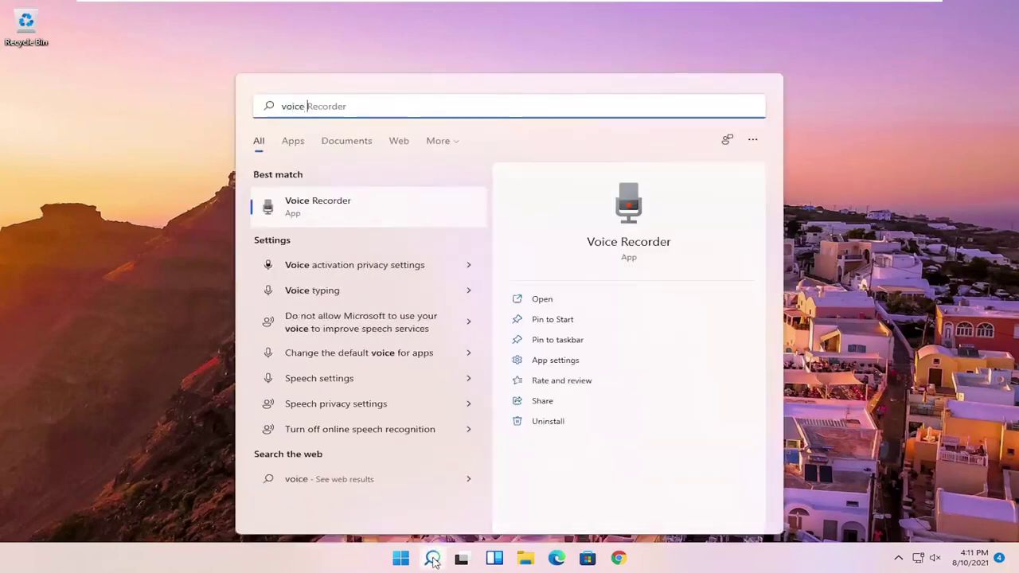
type("recorder")
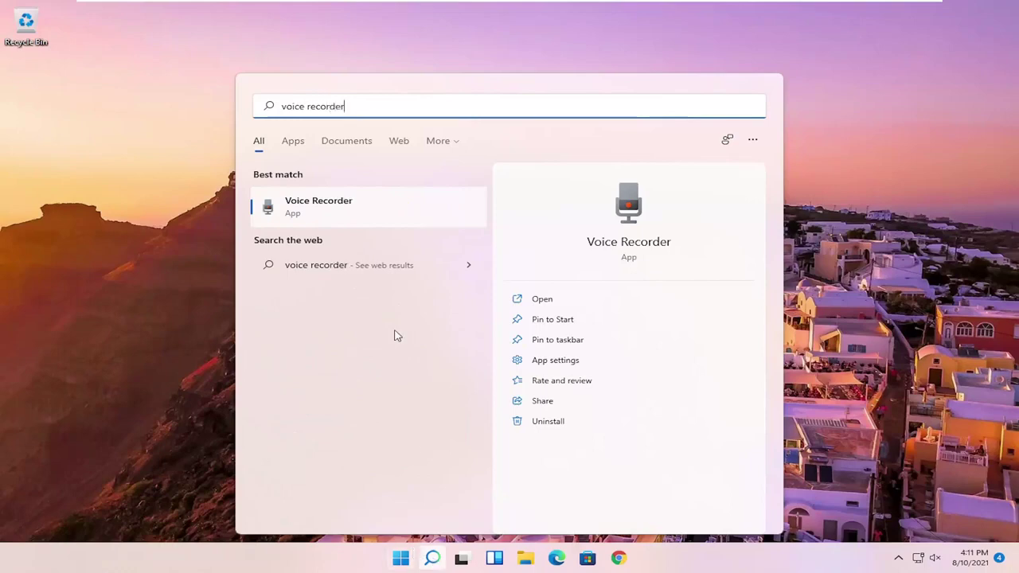
left_click(344, 212)
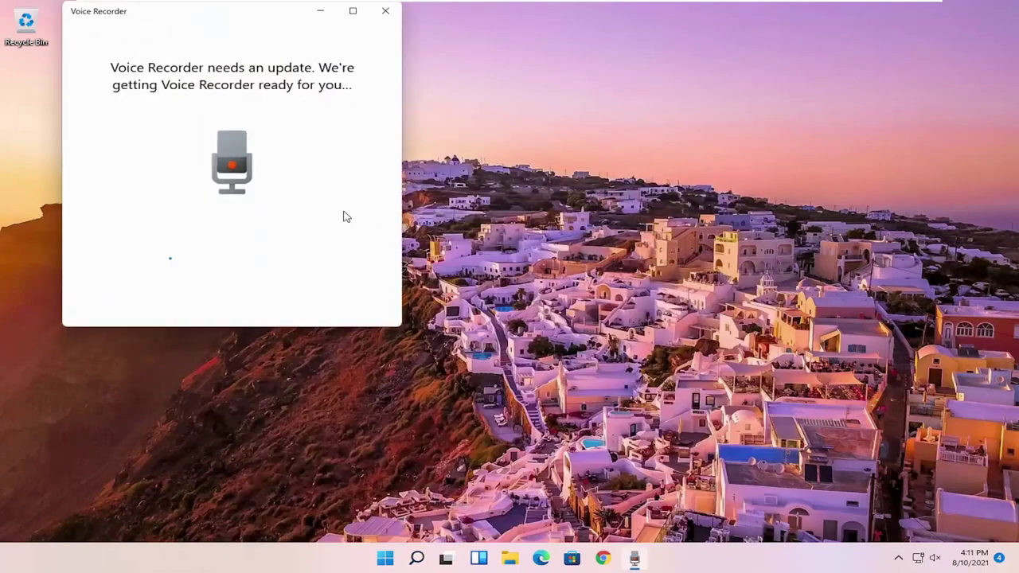
Allow Voice Recorder to access the microphone and reposition its window near the middle of the desktop
left_click_drag(255, 13, 499, 87)
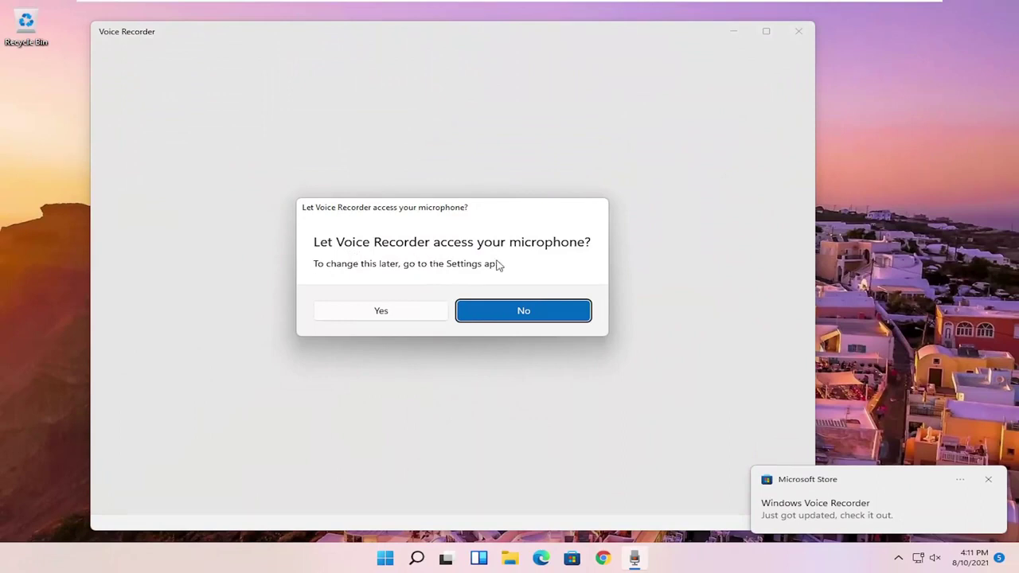
left_click(367, 318)
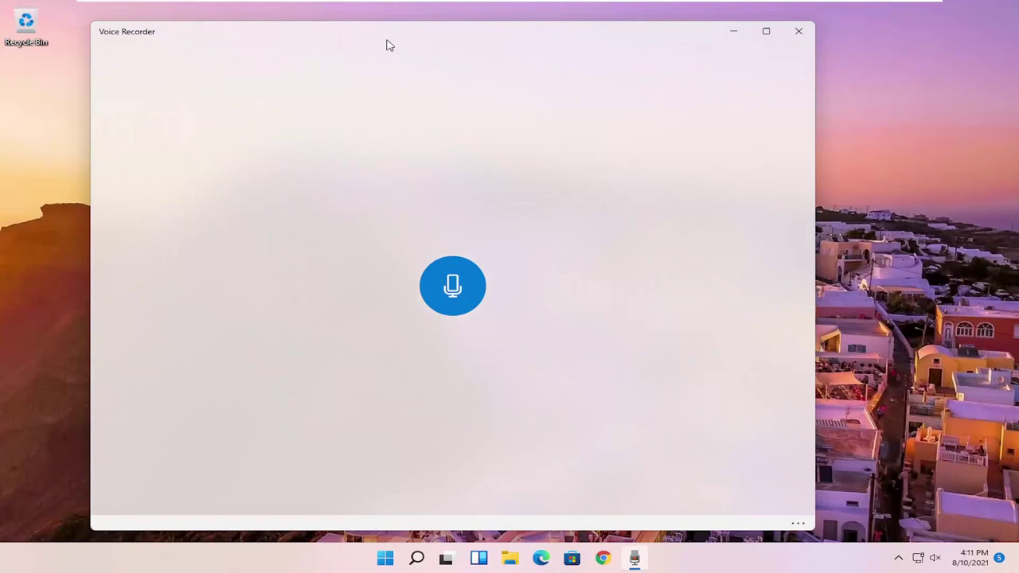
left_click_drag(389, 45, 443, 40)
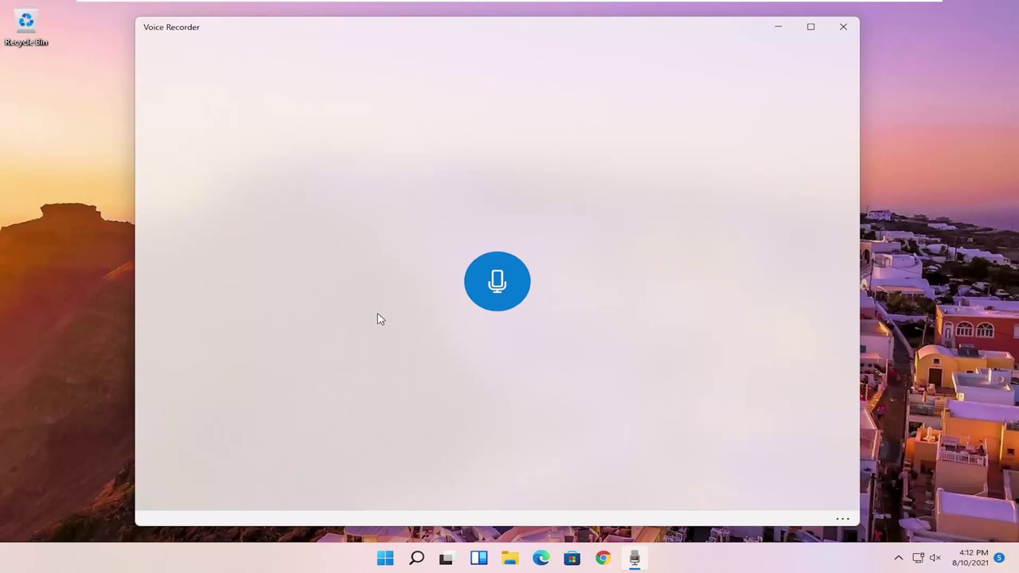
Record an audio clip about 13 seconds long with markers at 00:08, 00:10 and 00:11, pausing before stopping it
left_click(492, 280)
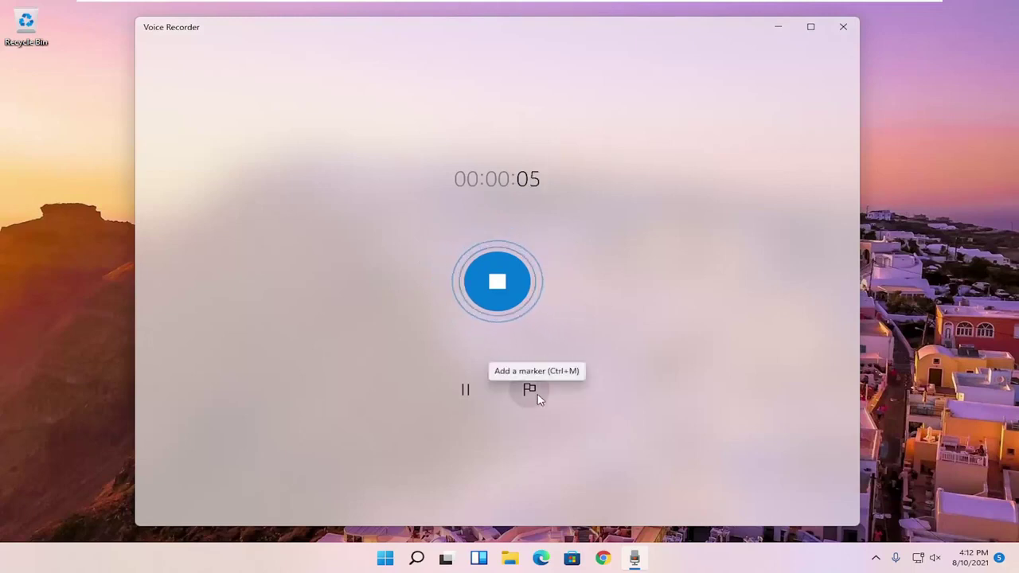
left_click(467, 395)
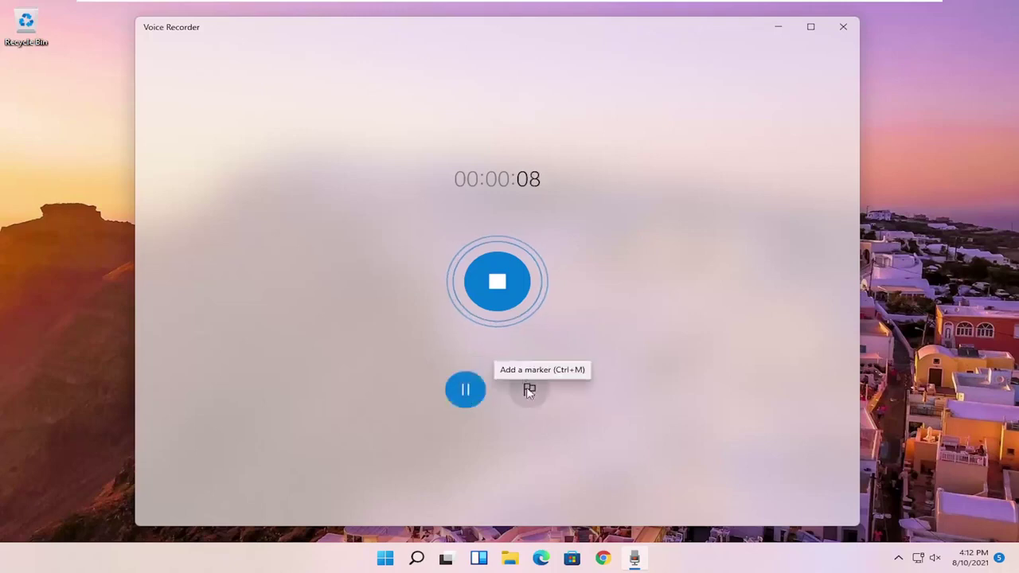
left_click(529, 387)
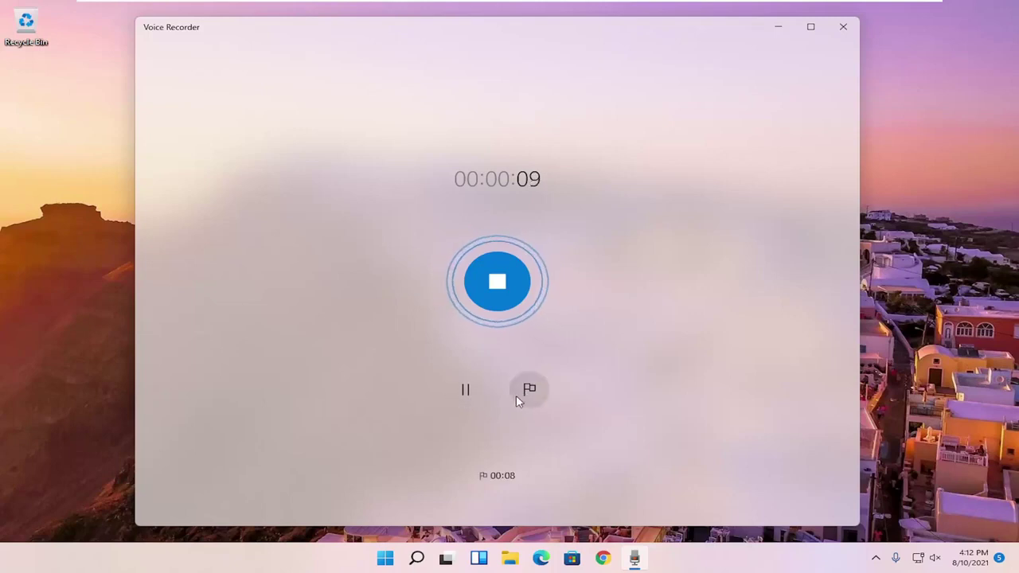
left_click(529, 393)
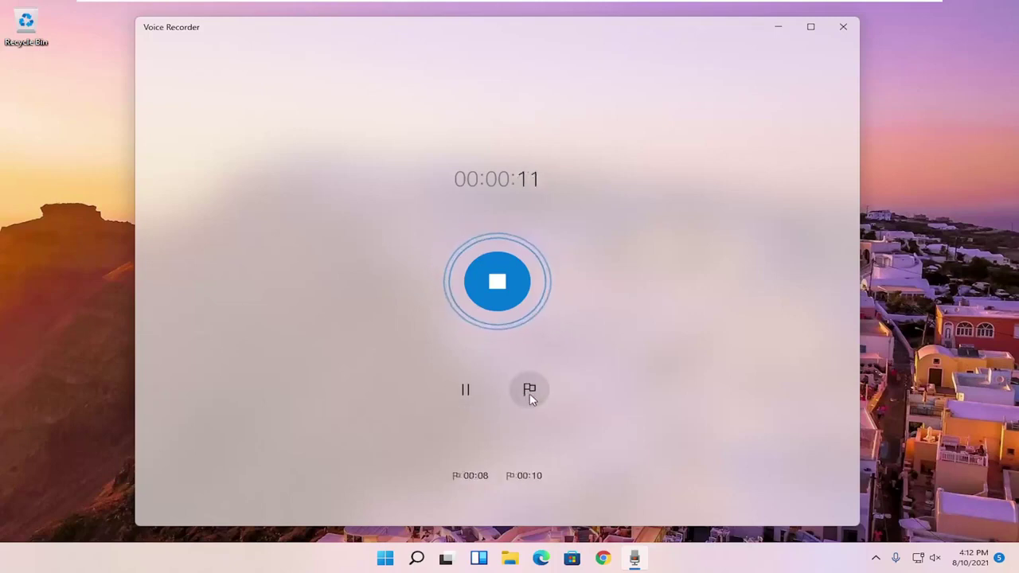
left_click(530, 391)
left_click(467, 395)
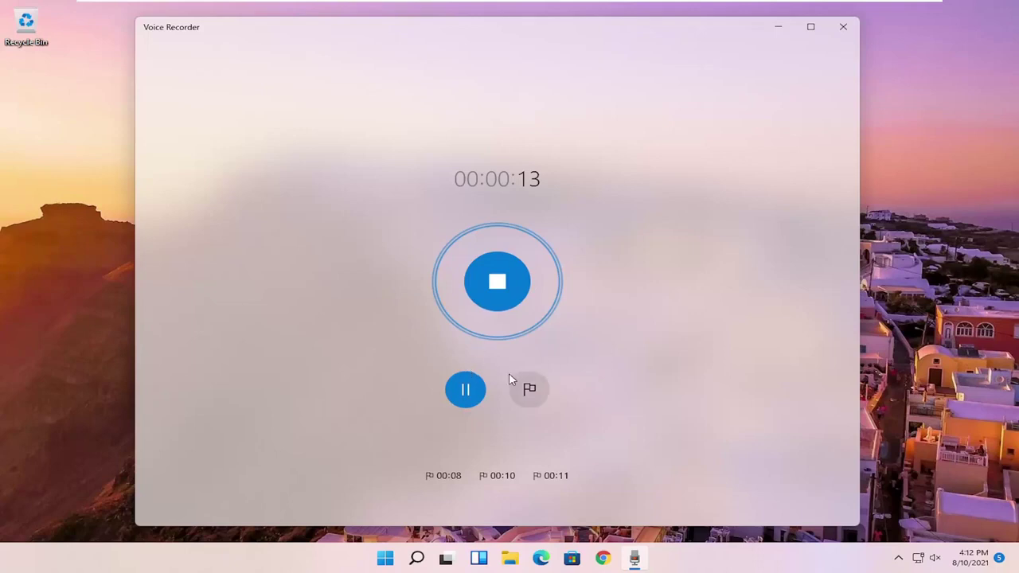
left_click(493, 283)
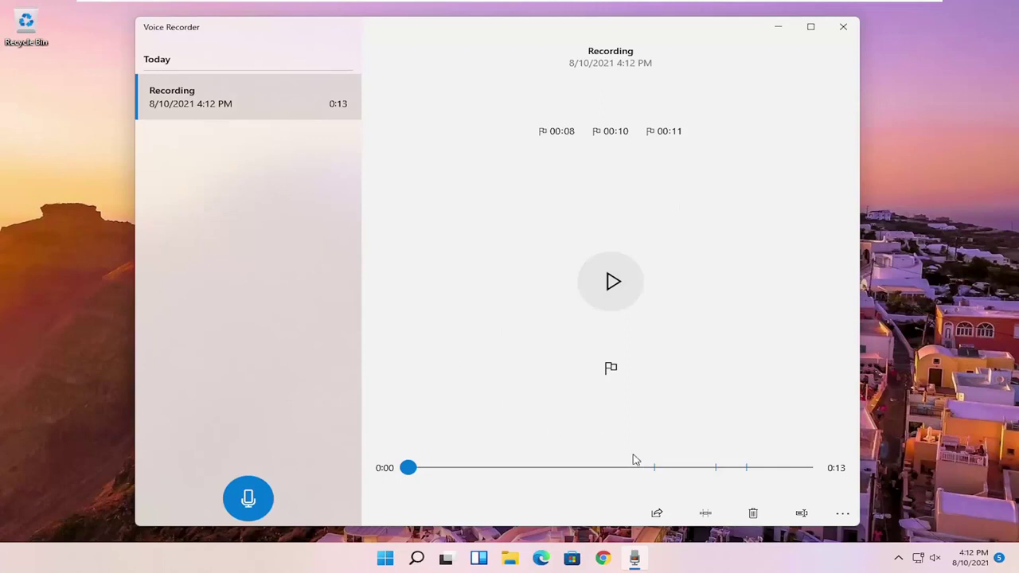
Play the recording briefly, pause it, and jump to its 00:11, 00:10 and 00:08 markers
left_click(617, 294)
left_click(617, 294)
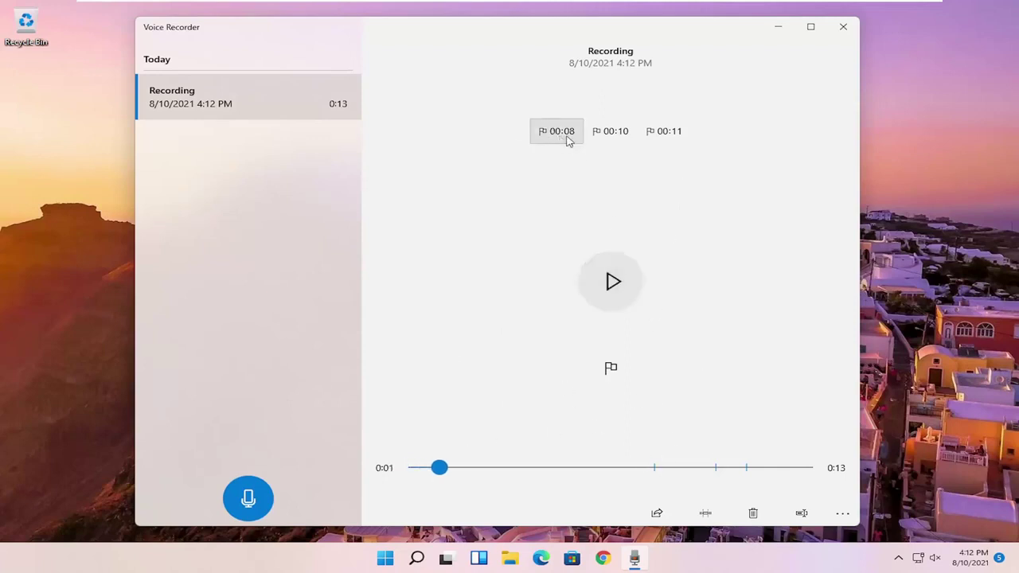
left_click(664, 131)
left_click(594, 136)
left_click(548, 136)
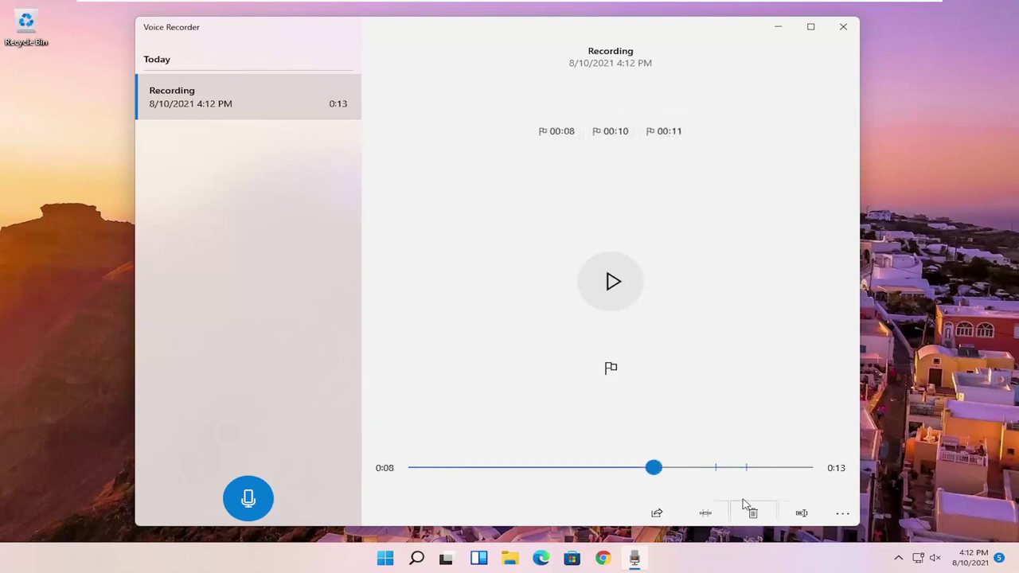
Review the recording's sharing options, including the nearby sharing choices, and leave without sharing it
left_click(656, 514)
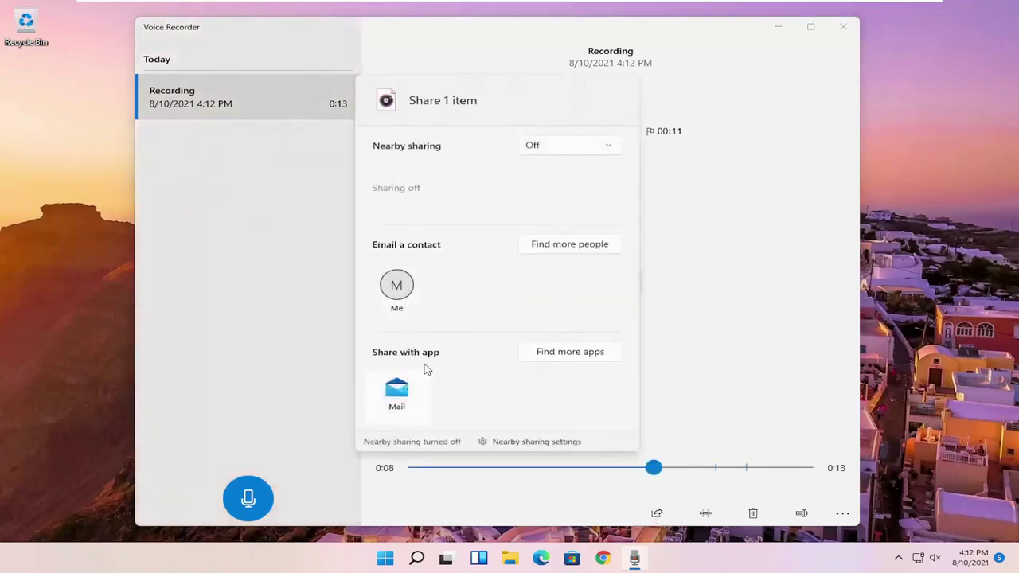
left_click(552, 152)
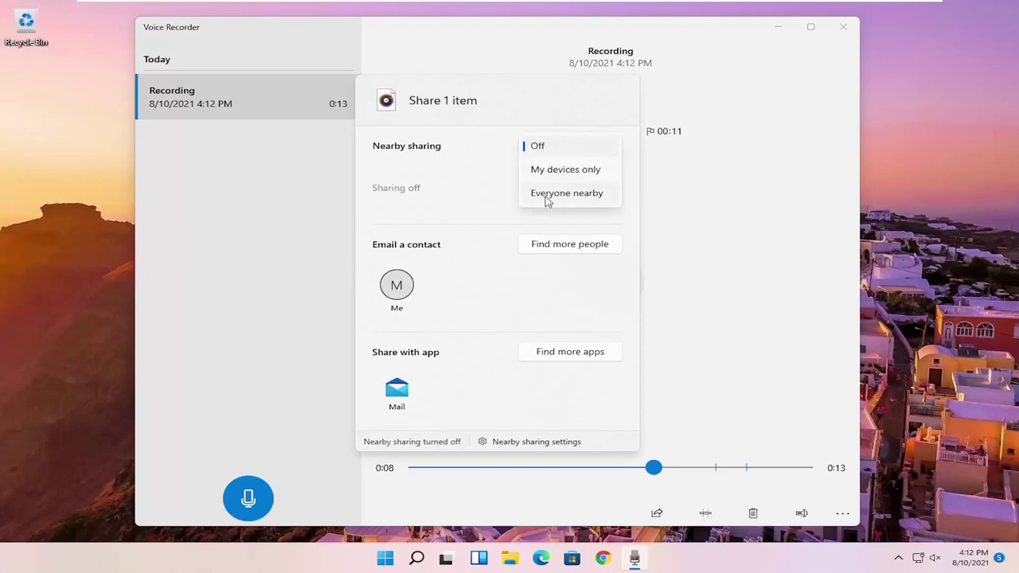
left_click(703, 309)
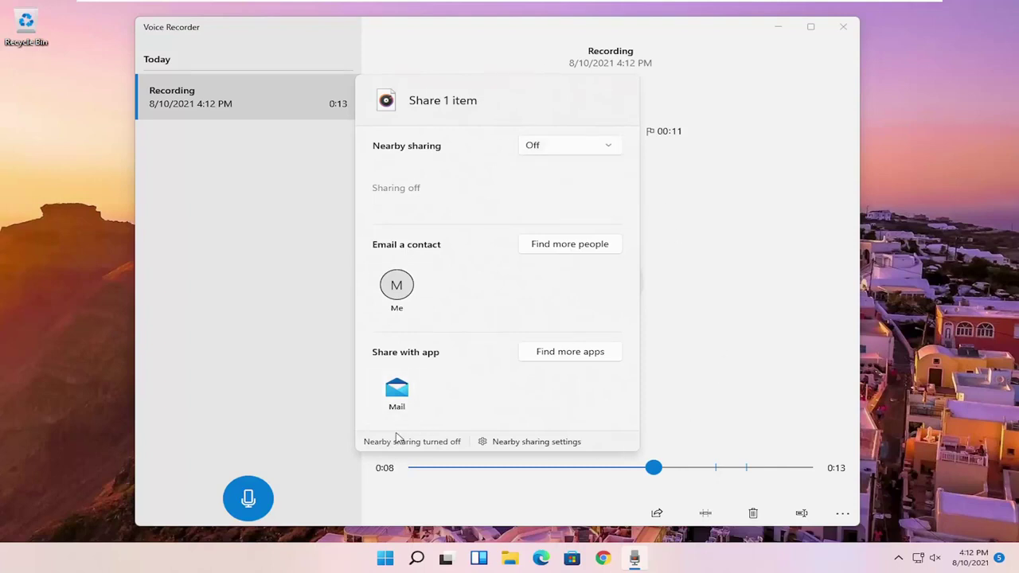
left_click(246, 353)
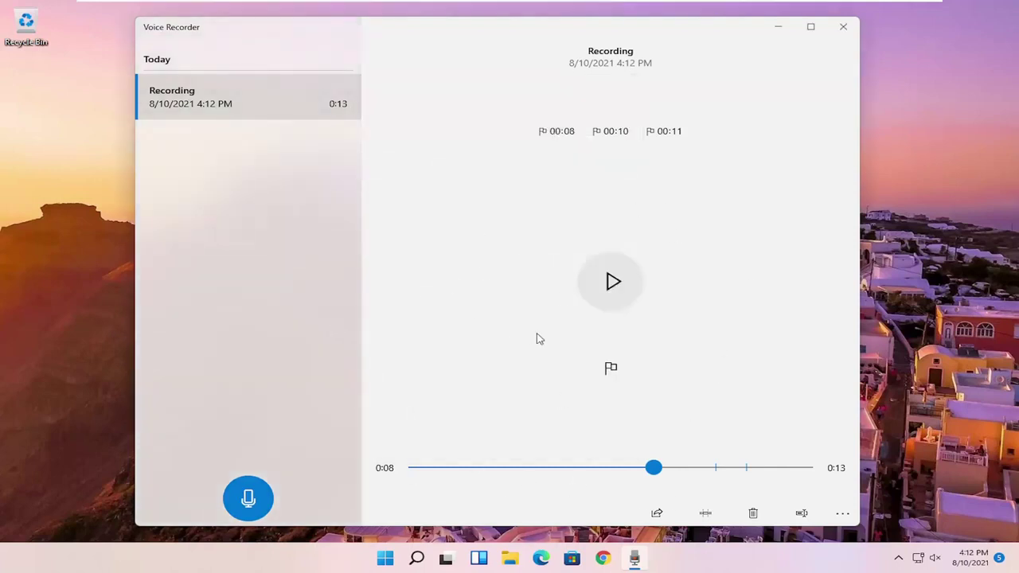
Try to trim the recording using its start handle
left_click(707, 515)
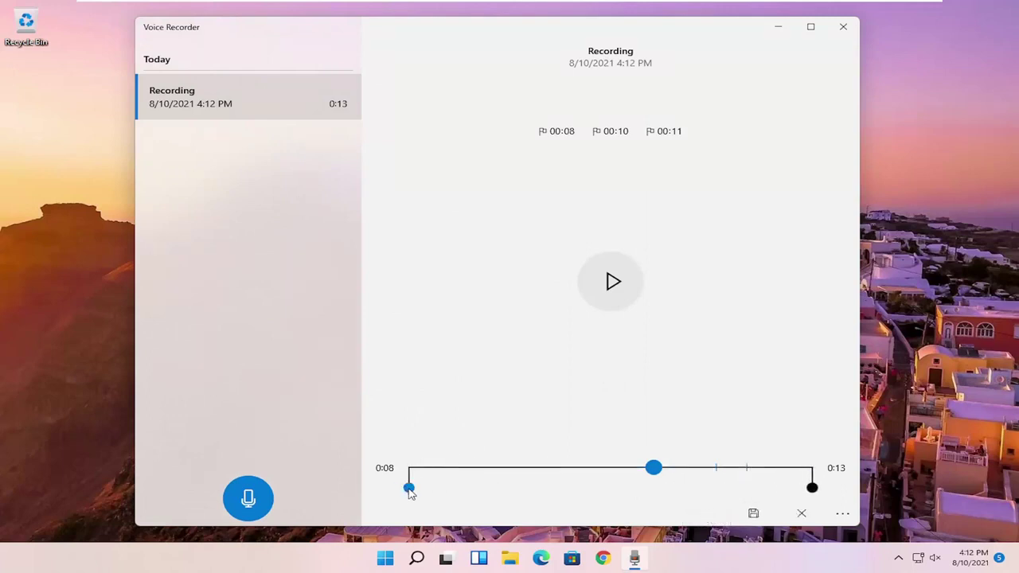
mouse_move(408, 489)
left_mouse_down()
mouse_move(434, 488)
mouse_move(410, 487)
left_mouse_up()
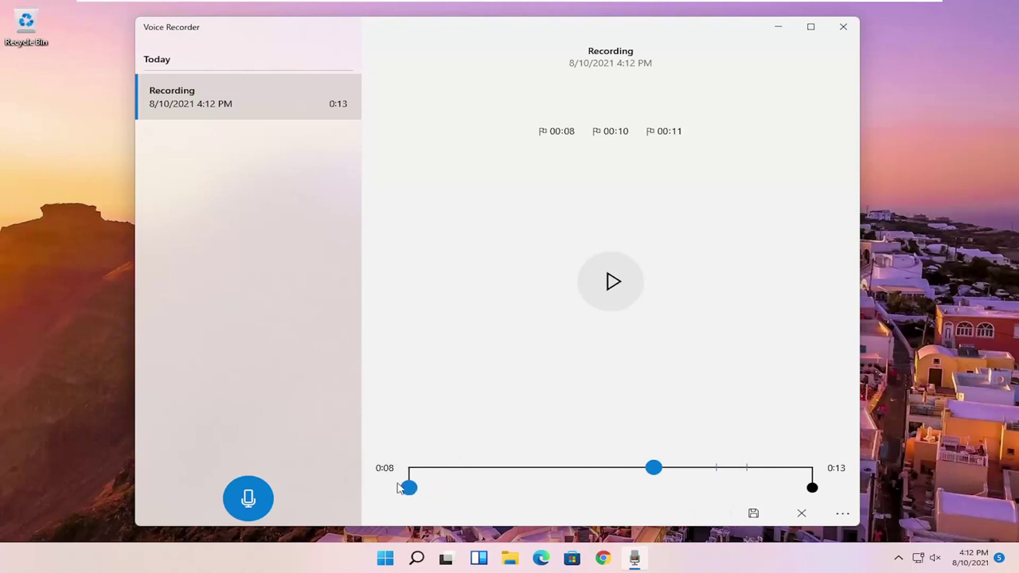
left_click(754, 515)
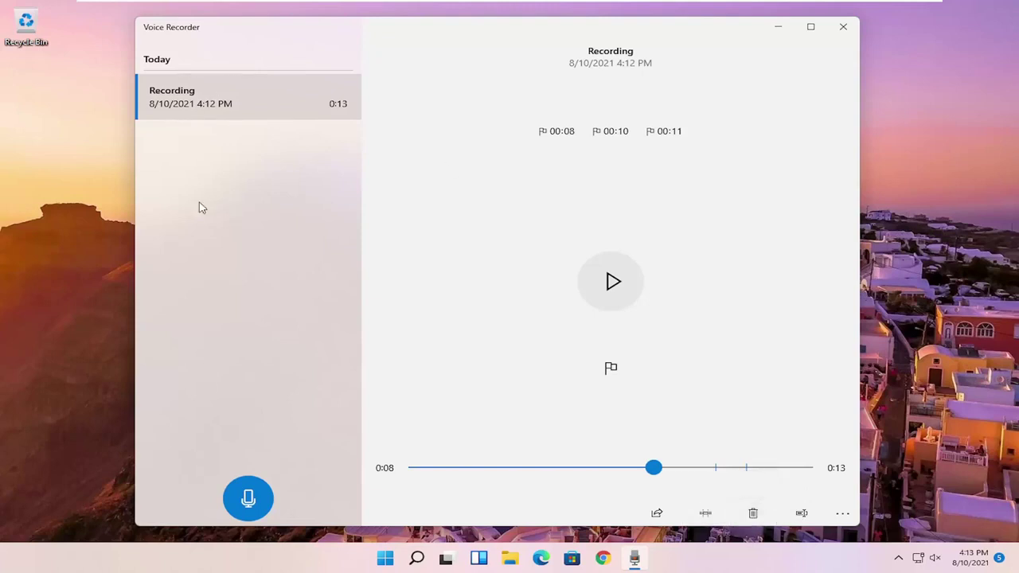
Rename the recording as "What The Clip Is"
left_click(239, 93)
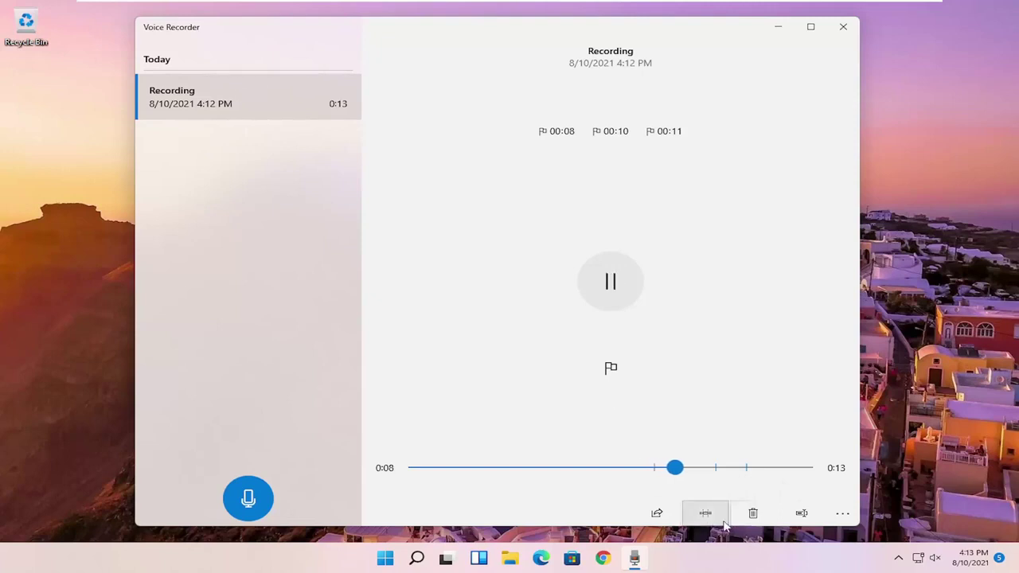
left_click(801, 514)
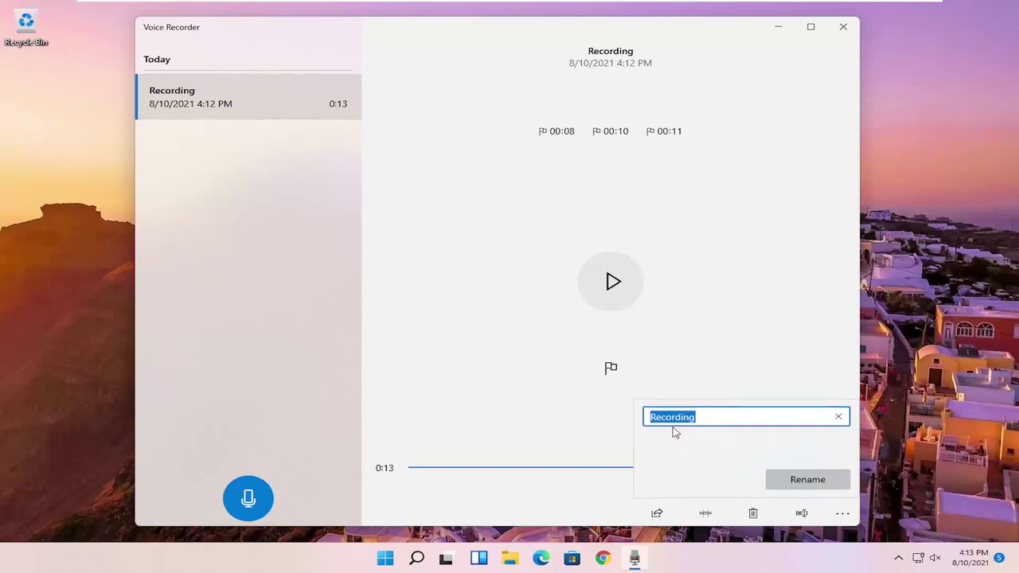
key("BackSpace")
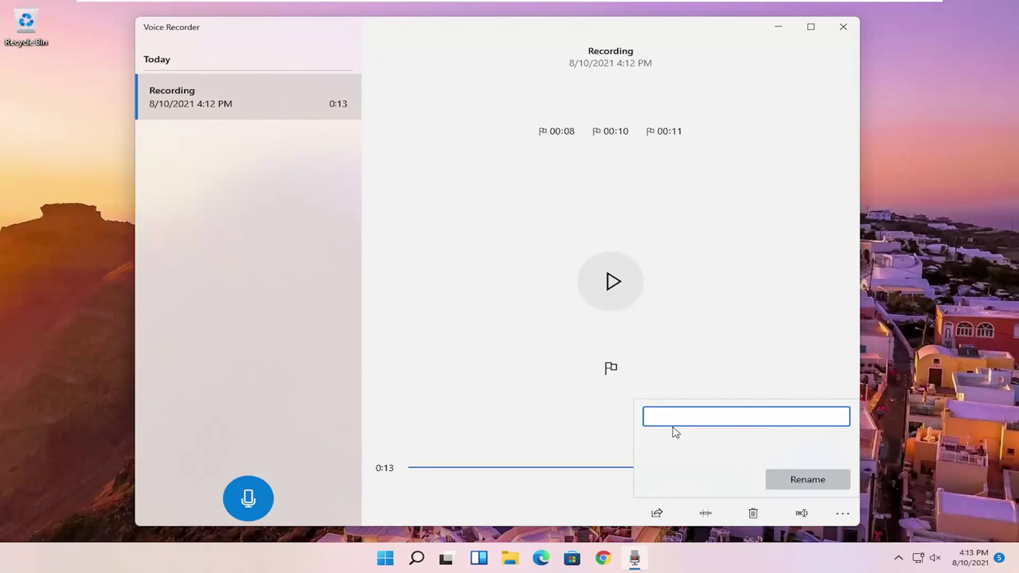
type("What The Clip Is")
left_click(808, 480)
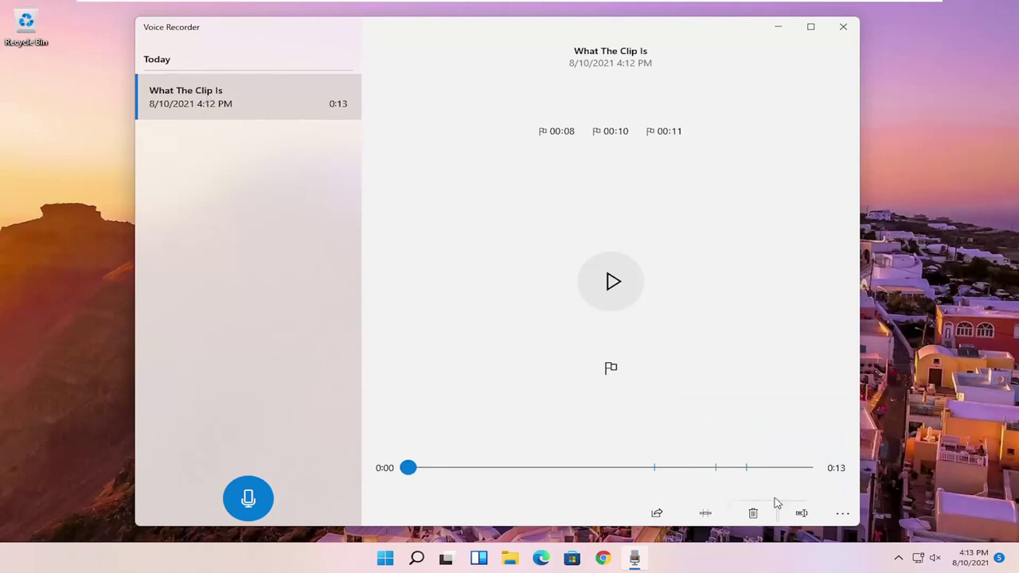
Open the file location of the "What The Clip Is" recording
left_click(844, 515)
left_click(845, 513)
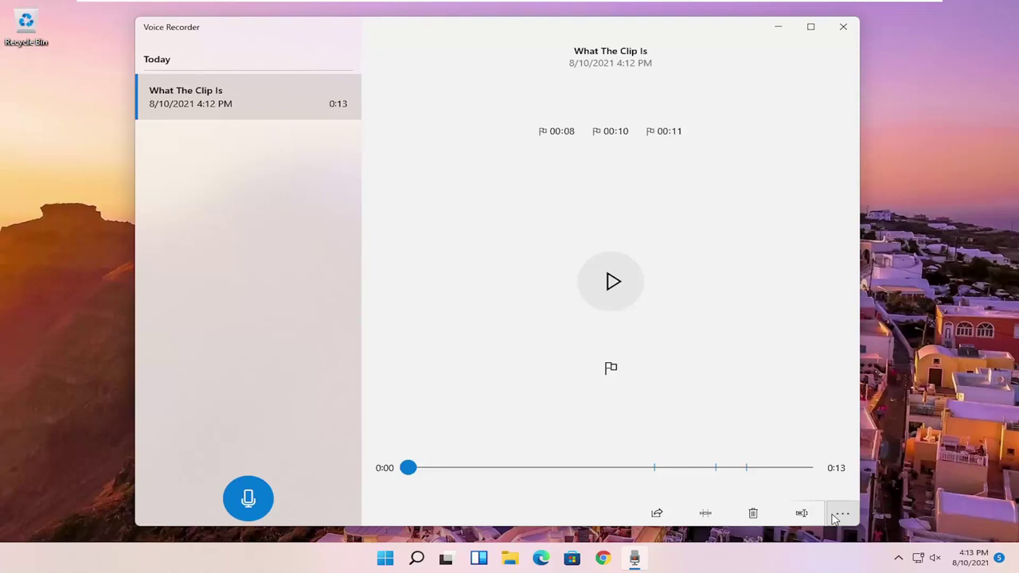
left_click(846, 518)
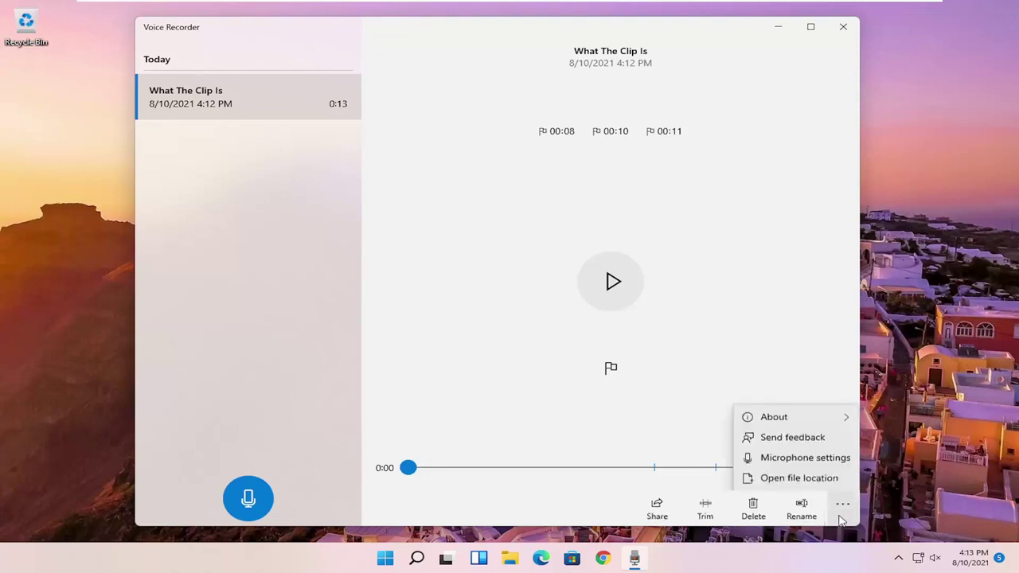
left_click(799, 477)
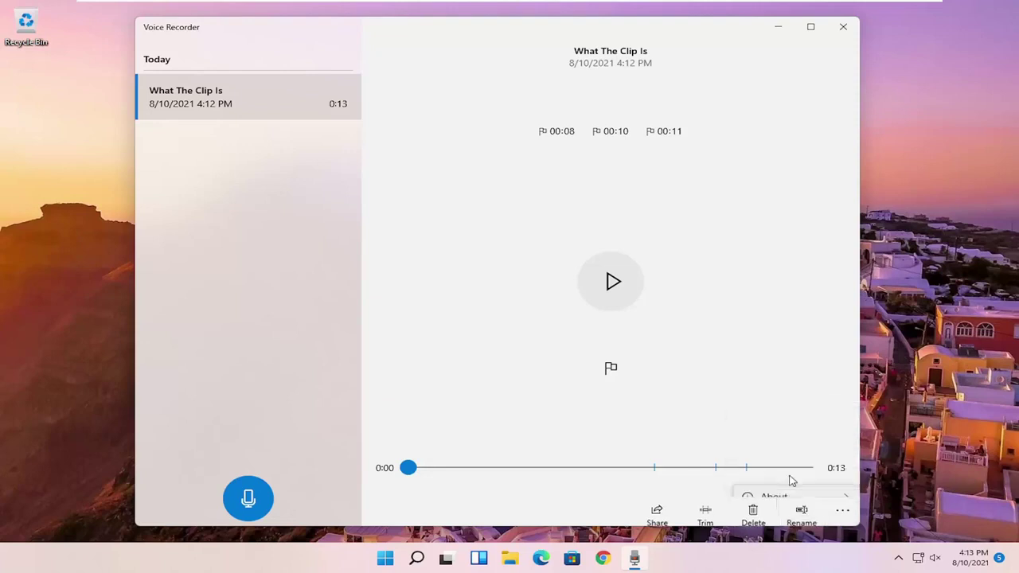
Examine the file properties of "What The Clip Is" in the Sound recordings folder, and close both windows
left_click_drag(281, 206, 325, 229)
right_click(290, 209)
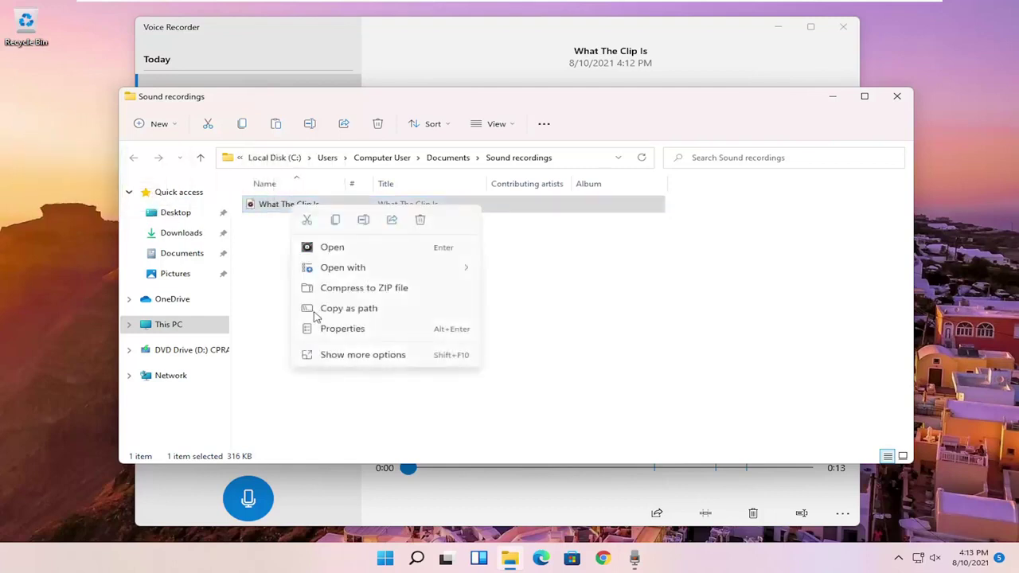
left_click(336, 329)
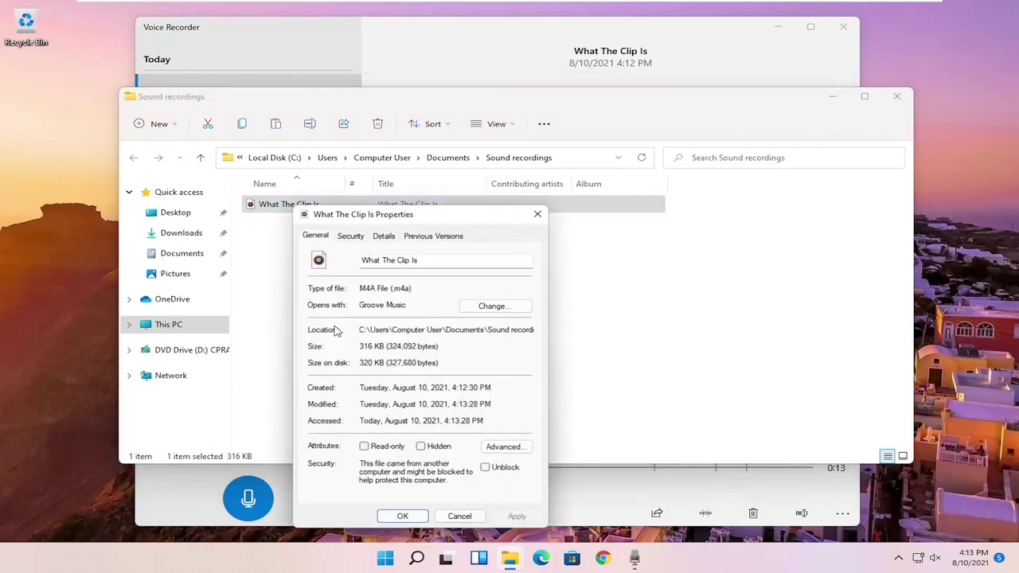
left_click(538, 214)
left_click(897, 96)
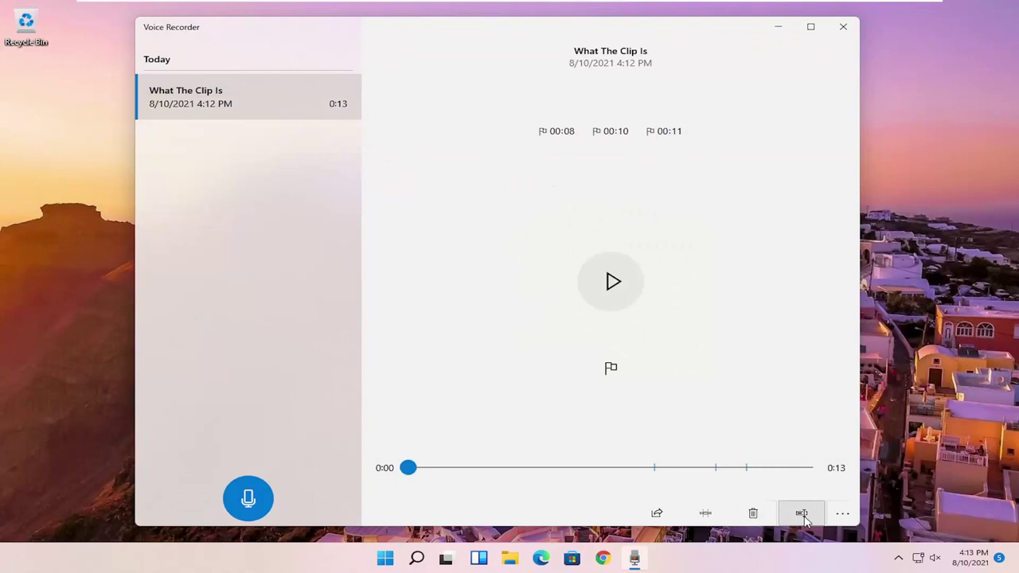
View Voice Recorder's version and licence information, and open the system microphone privacy settings
left_click(847, 516)
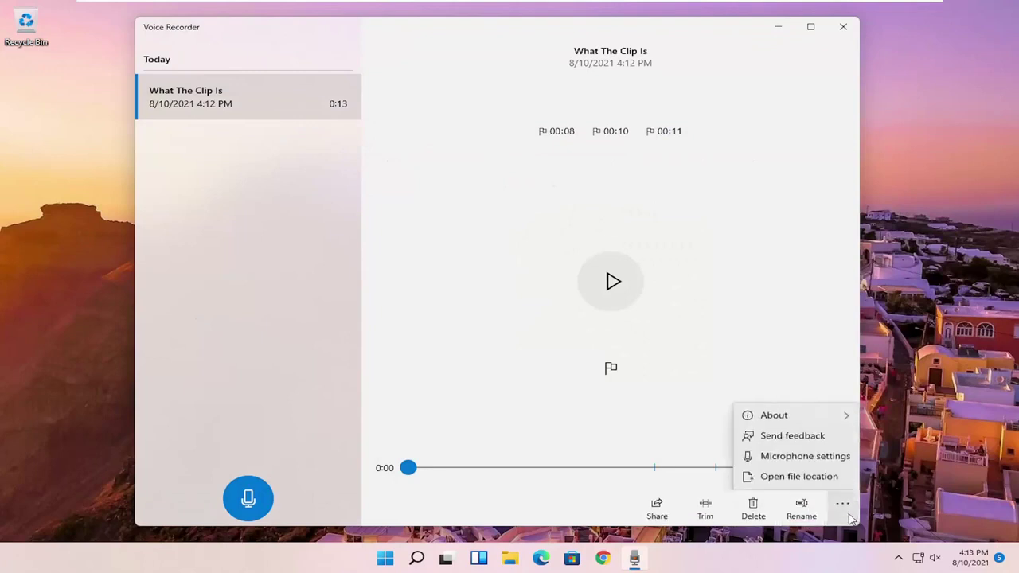
left_click(774, 415)
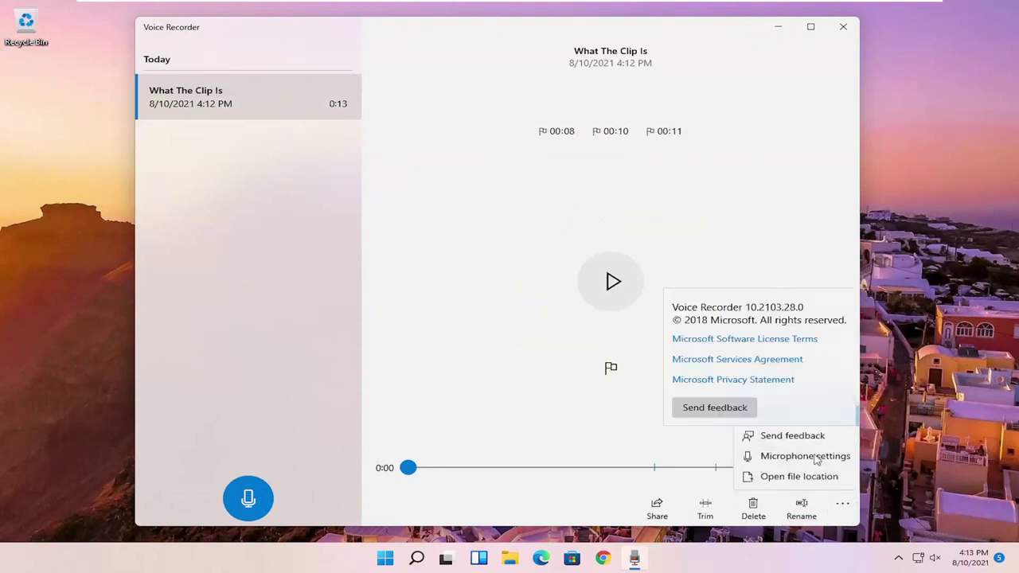
left_click(817, 458)
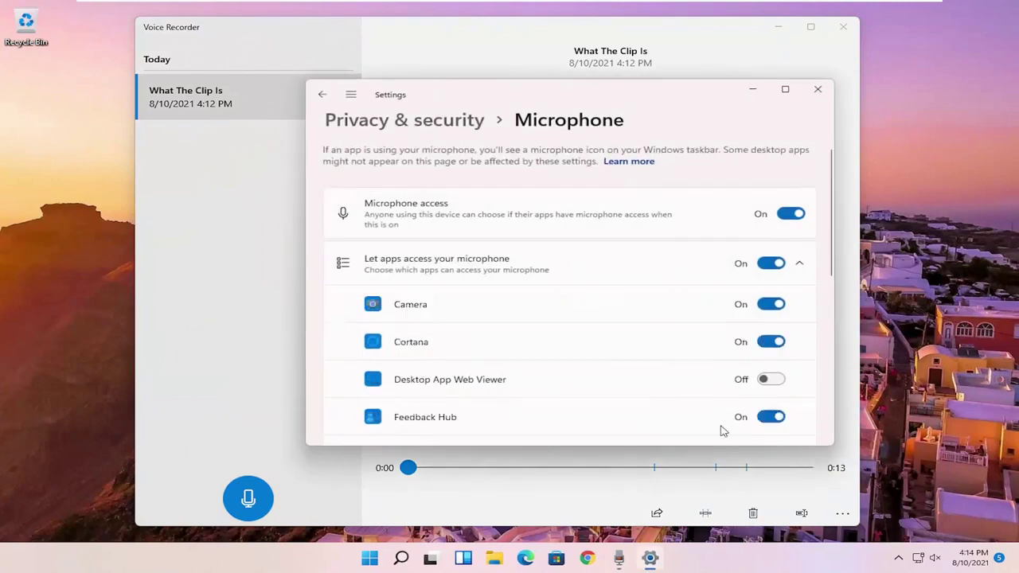
Review the per-app and desktop app microphone permissions, including Voice Recorder's access, and close both Settings and Voice Recorder
scroll(708, 234, "down", 5)
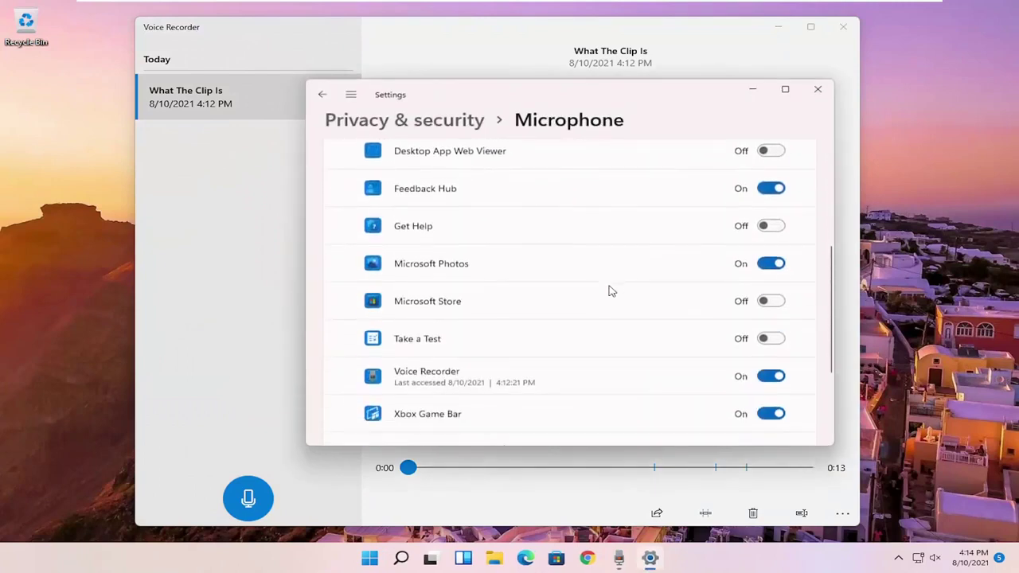
scroll(633, 289, "down", 1)
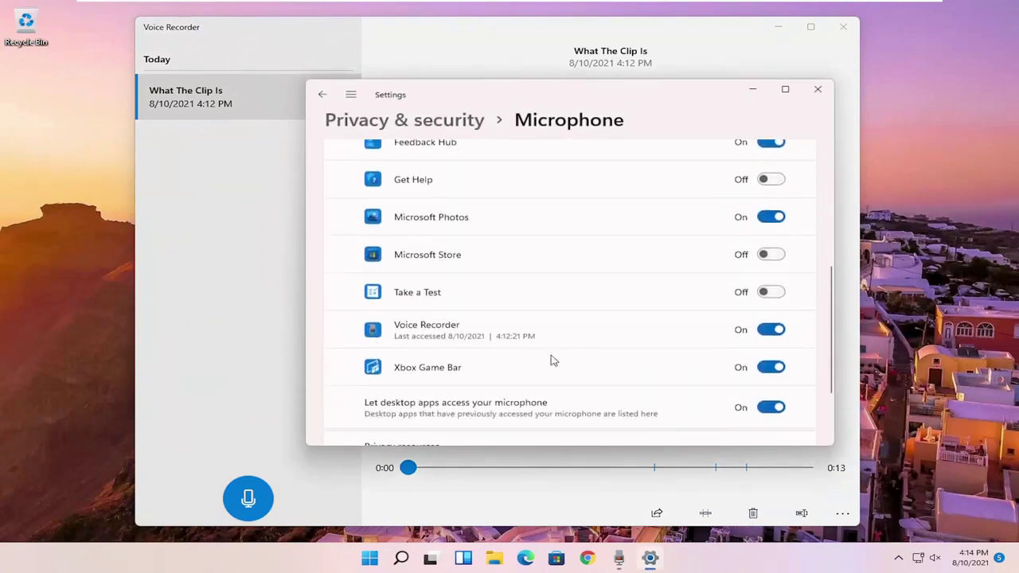
scroll(549, 321, "down", 2)
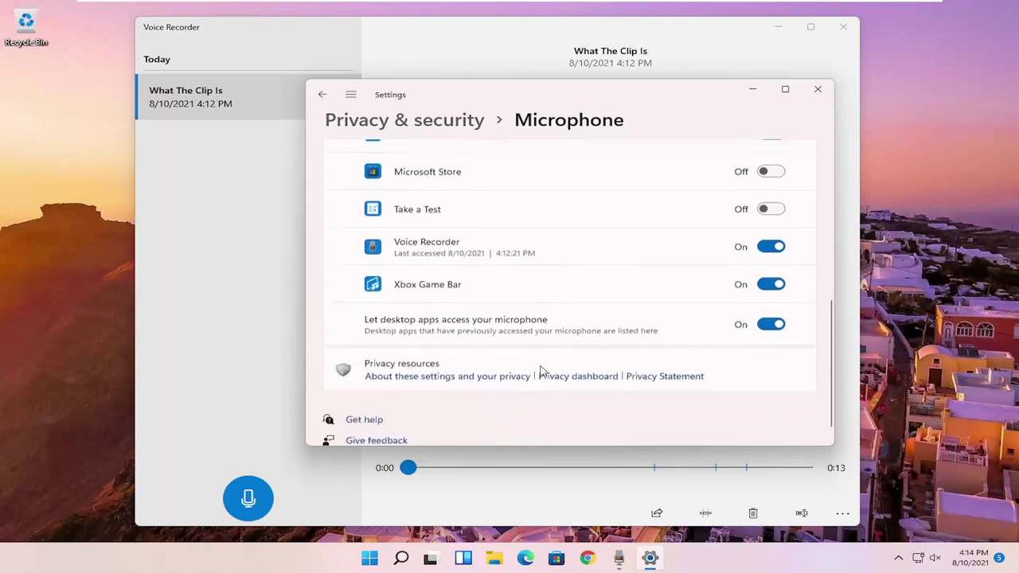
left_click(818, 89)
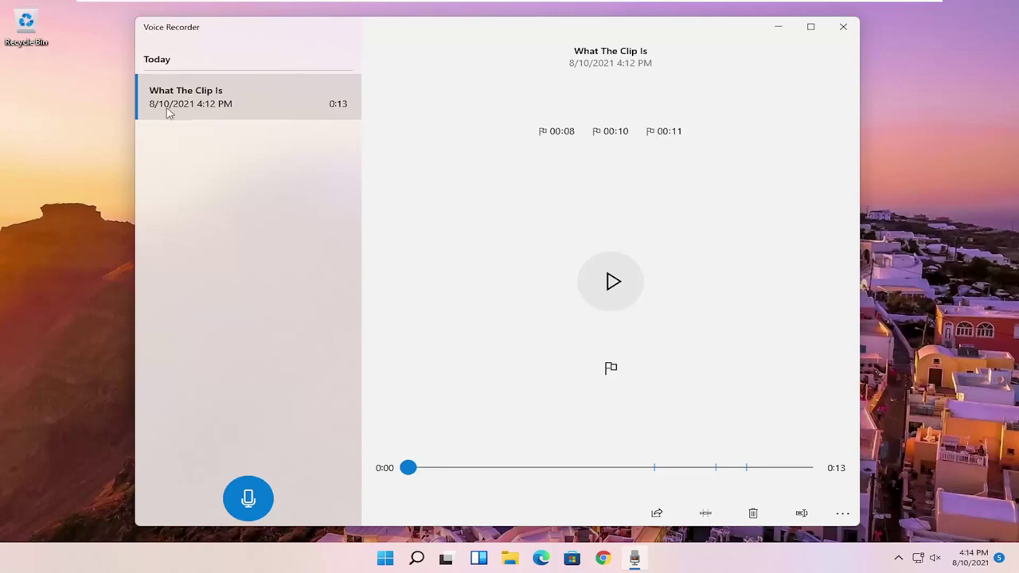
left_click(843, 27)
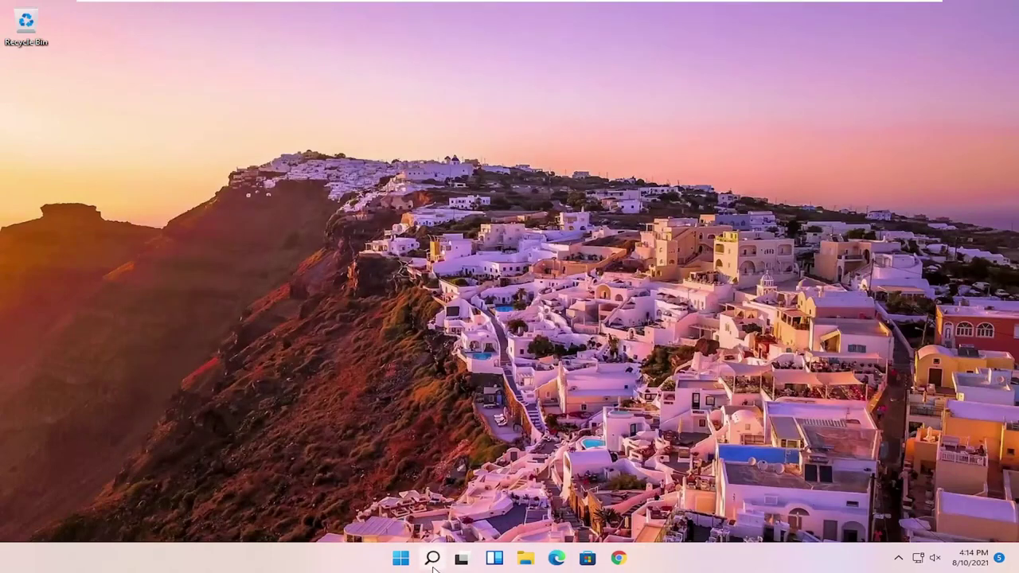
Search Windows for "audio" and open Voice Recorder from the matching apps
left_click(434, 567)
type("audio")
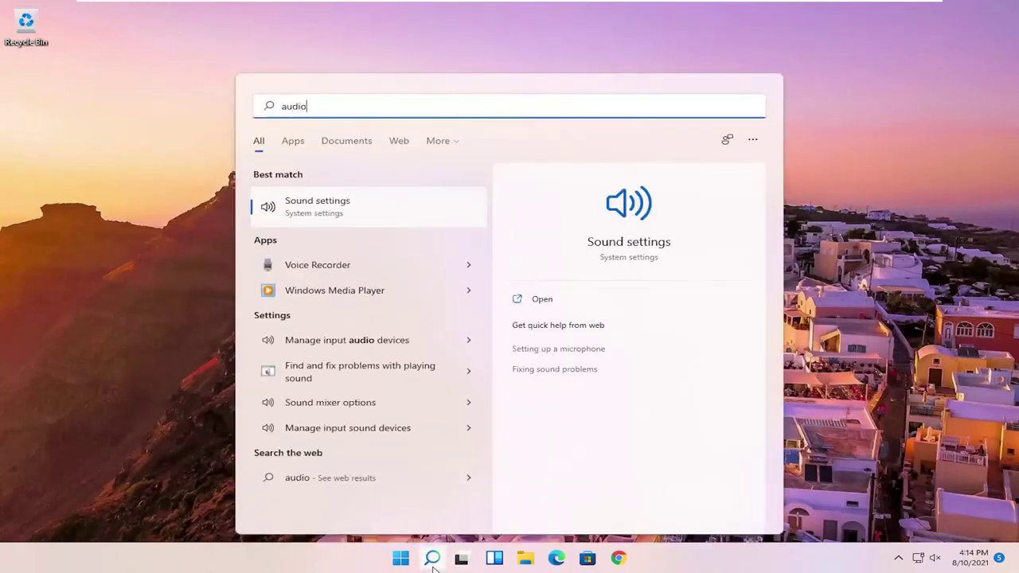
left_click(358, 265)
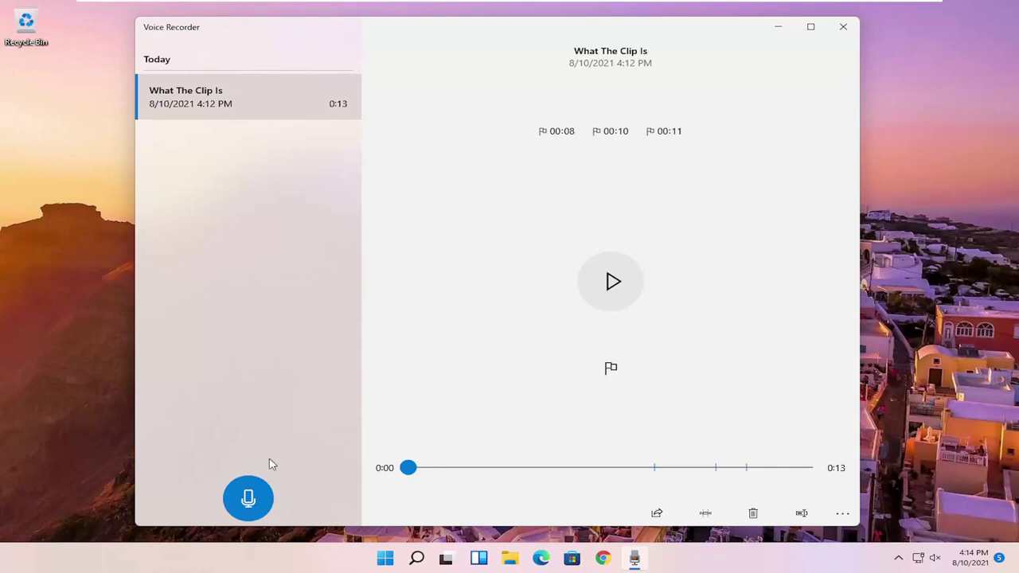
Record a new audio clip about 2 seconds long, stop the recording, and close Voice Recorder
left_click(249, 500)
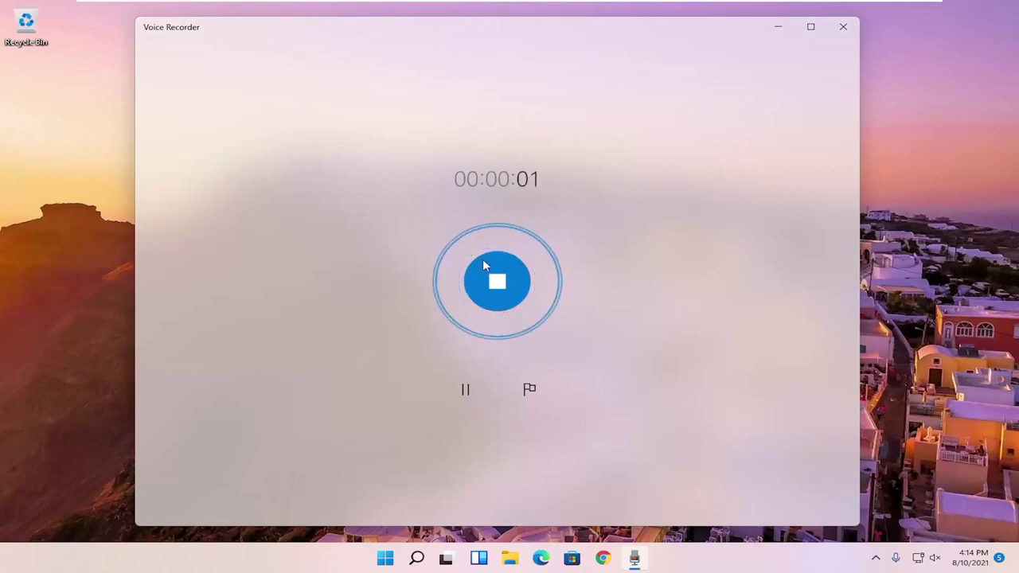
left_click(499, 283)
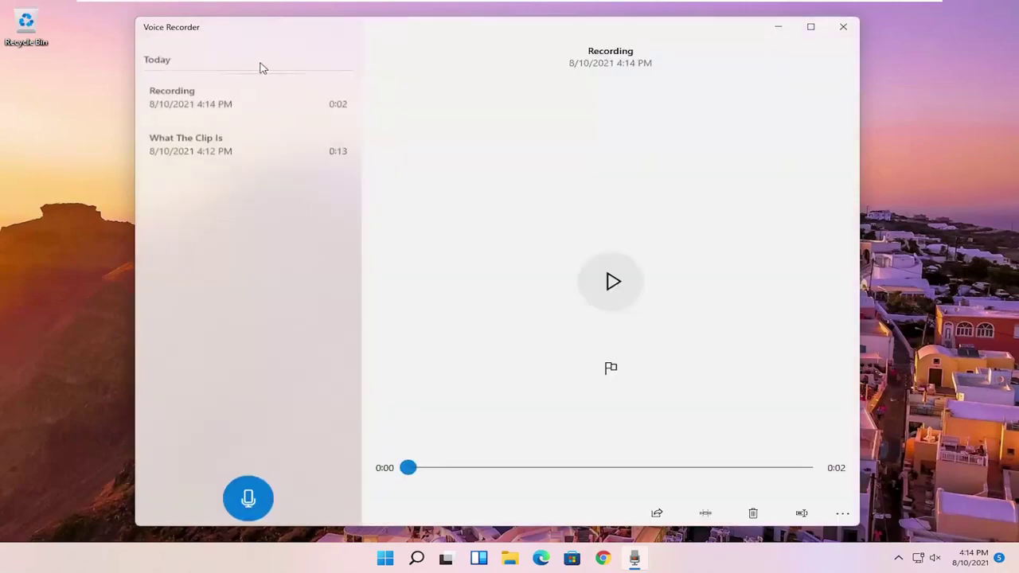
left_click(843, 27)
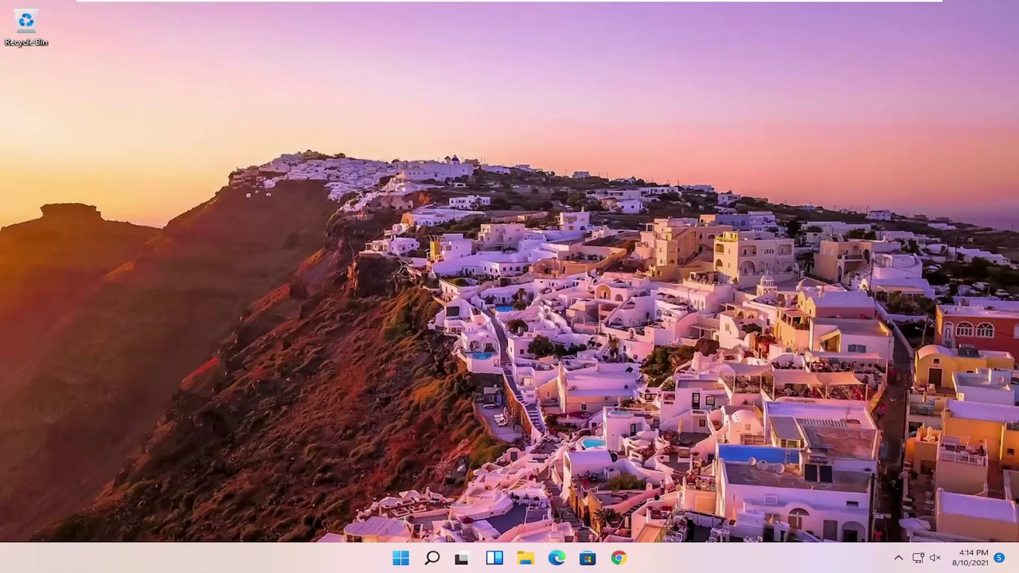